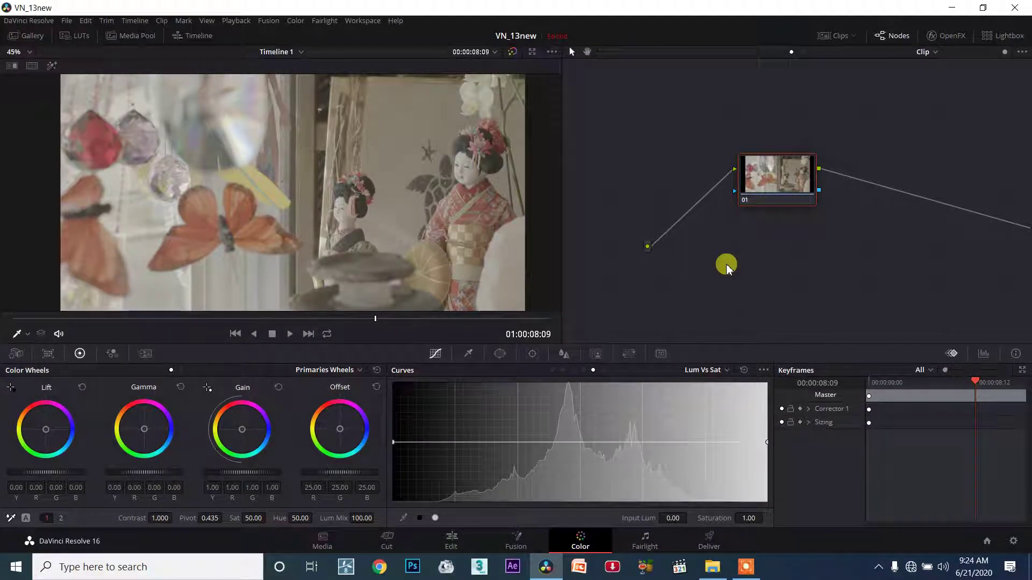
Switch the Curves palette from Lum vs Sat to Sat vs Sat, with viewer sampling enabled.
click(513, 52)
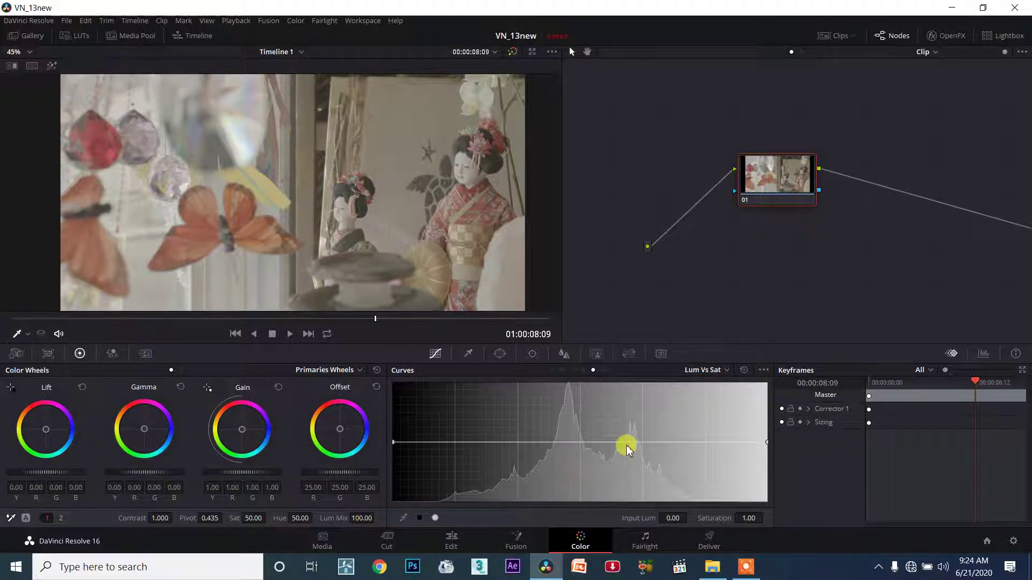
click(693, 370)
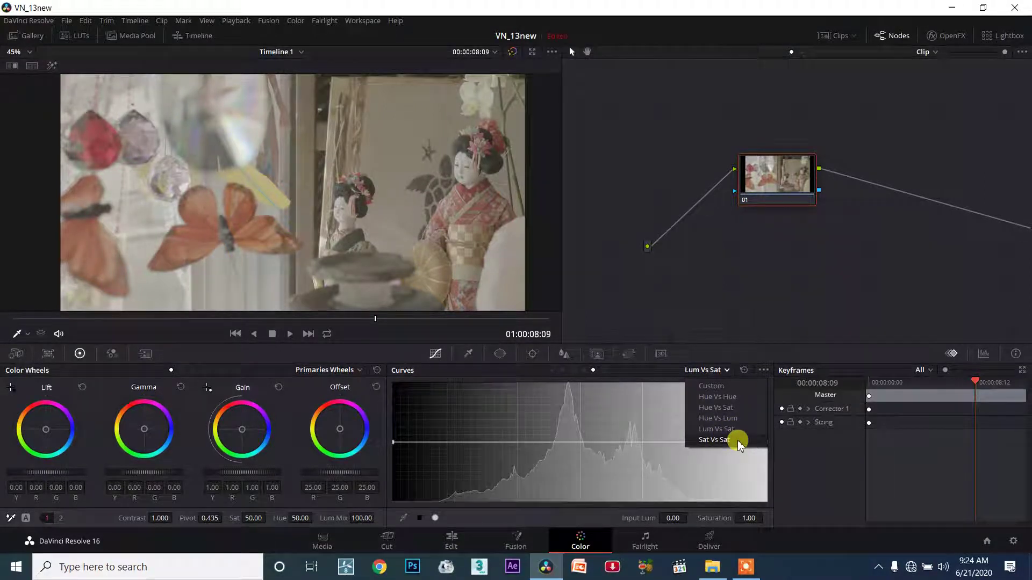
click(740, 441)
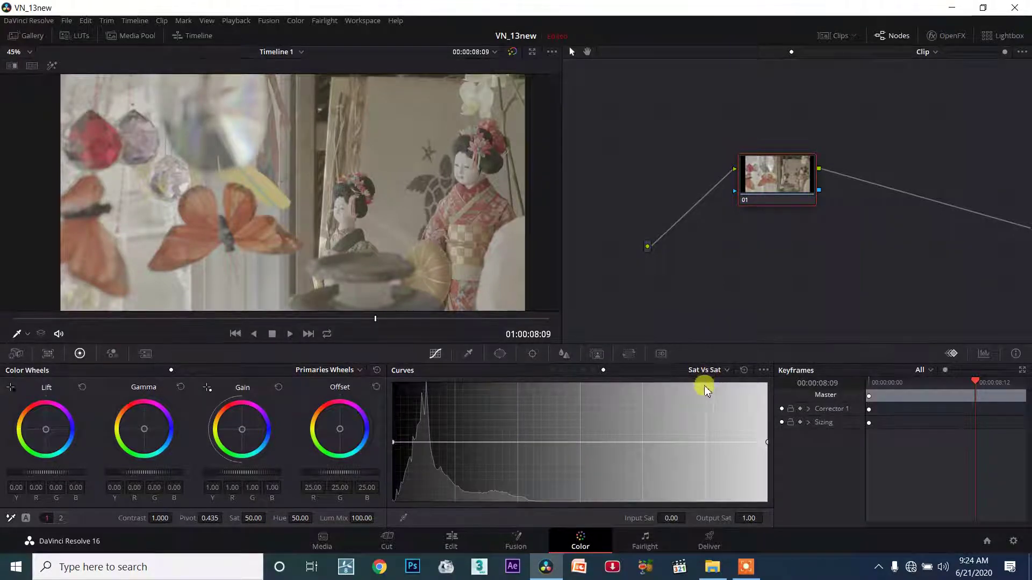
mouse_move(799, 256)
mouse_down()
mouse_move(781, 219)
mouse_move(664, 148)
mouse_move(653, 125)
mouse_up()
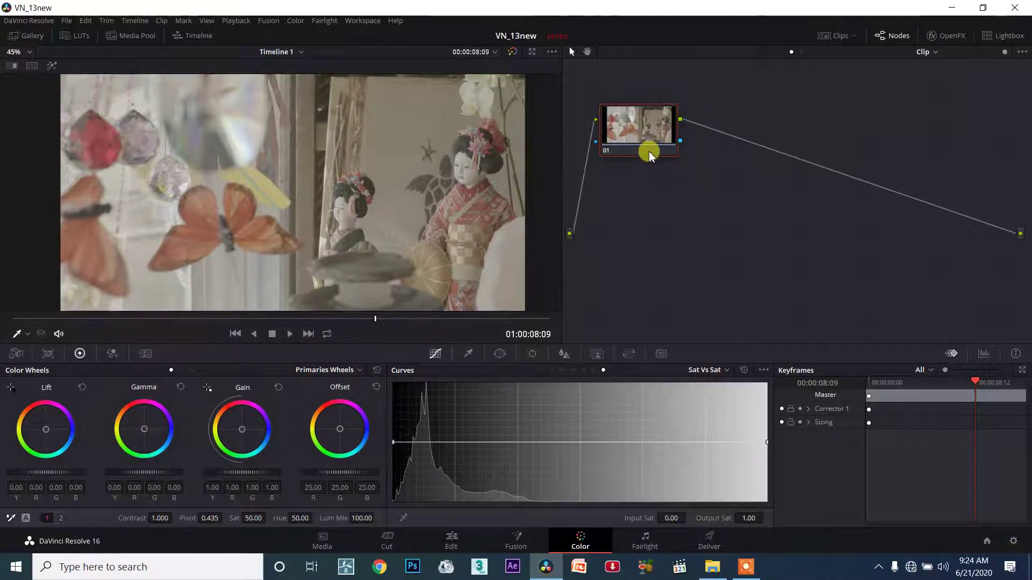
Add serial node 02 at saturation 100, then serial node 03 at saturation 61.60.
key(alt+s)
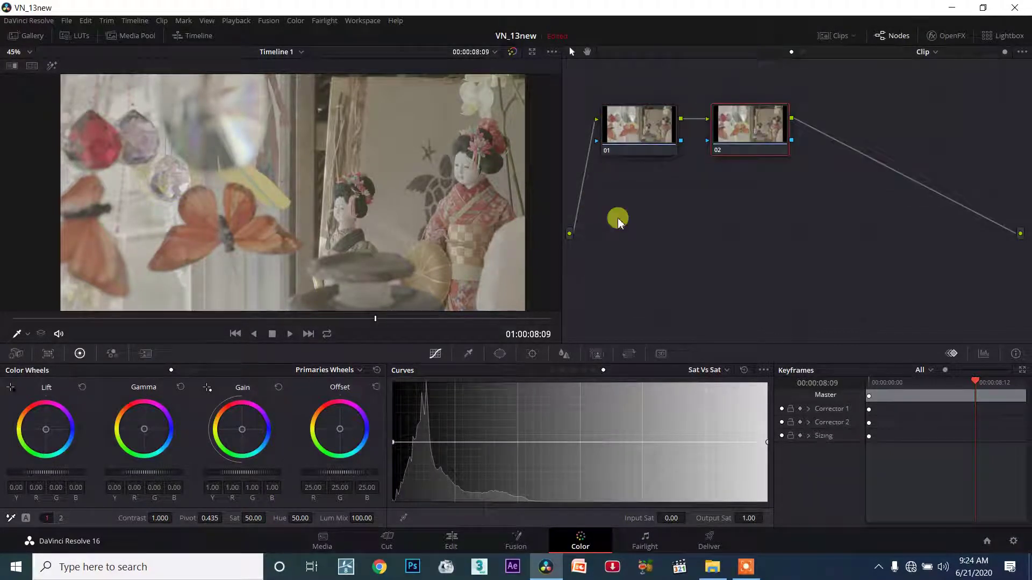
drag(160, 517, 170, 520)
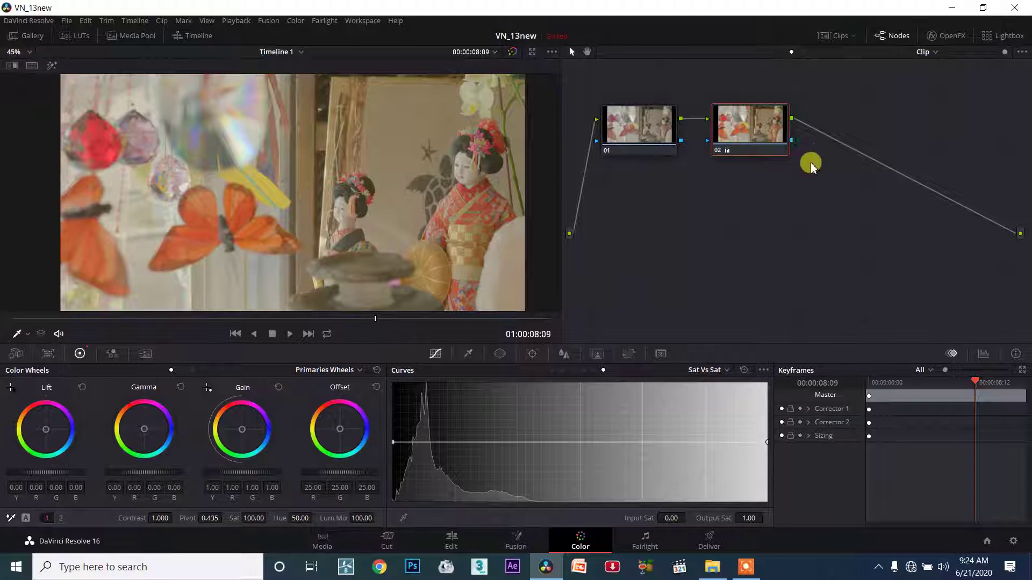
key(alt+s)
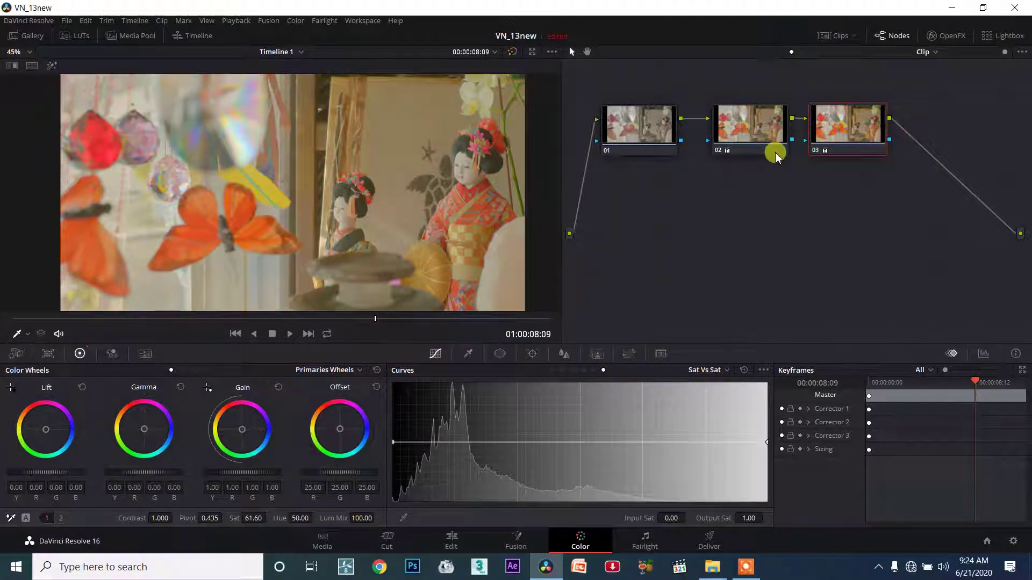
click(1026, 113)
drag(924, 246, 629, 58)
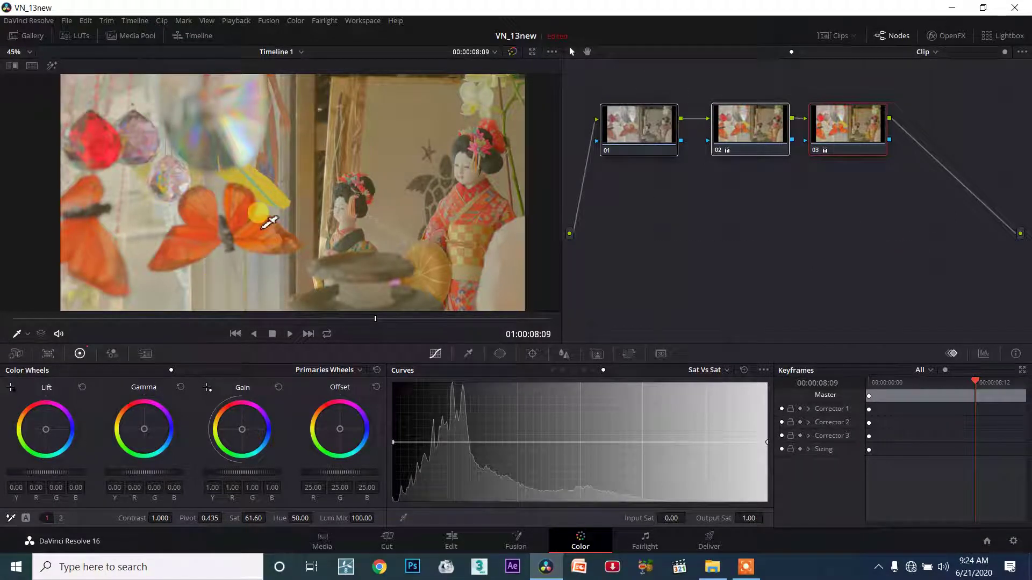
scroll(214, 225, up, 2)
scroll(219, 233, up, 2)
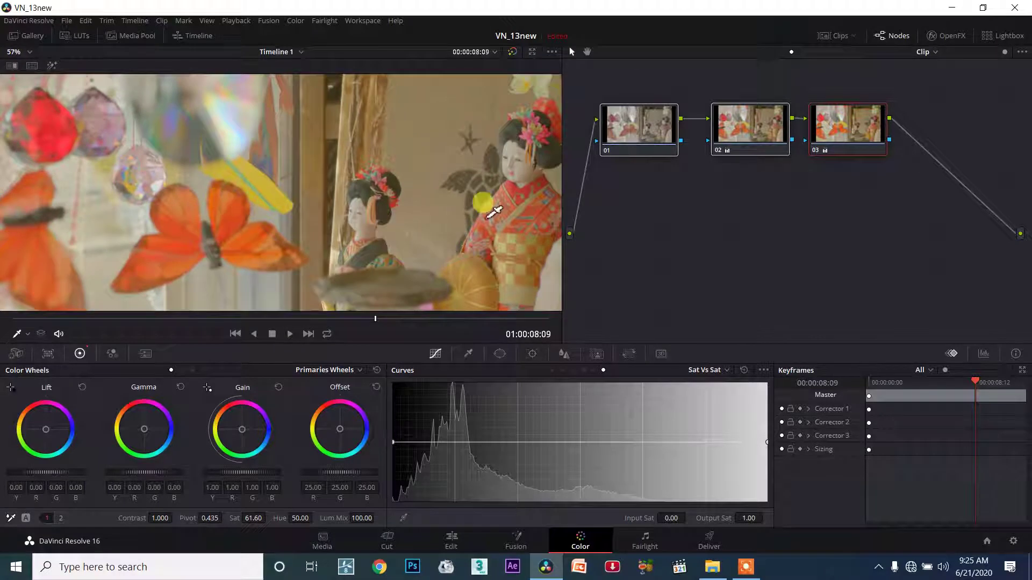
drag(493, 211, 386, 218)
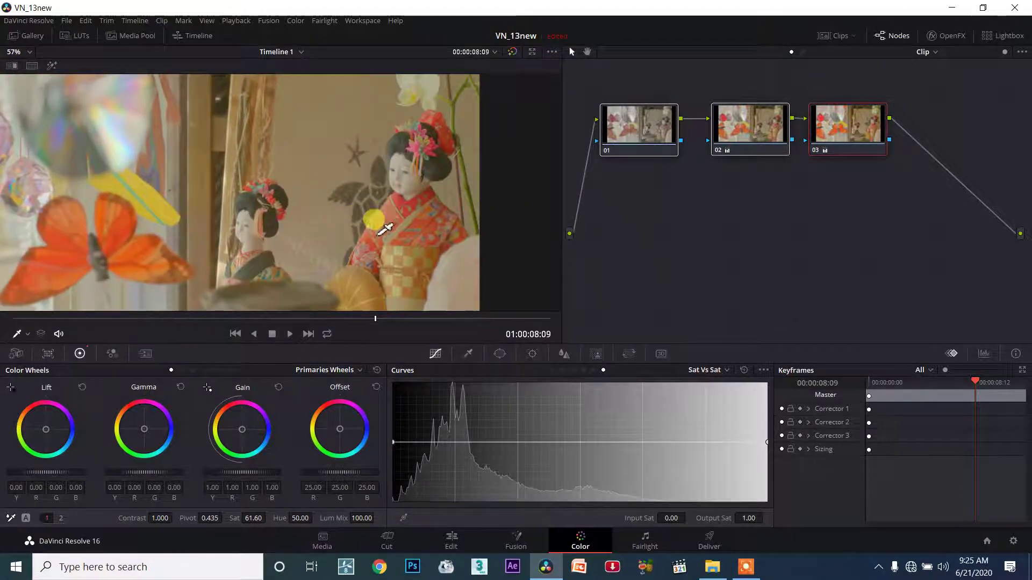
scroll(385, 230, down, 2)
scroll(357, 196, down, 2)
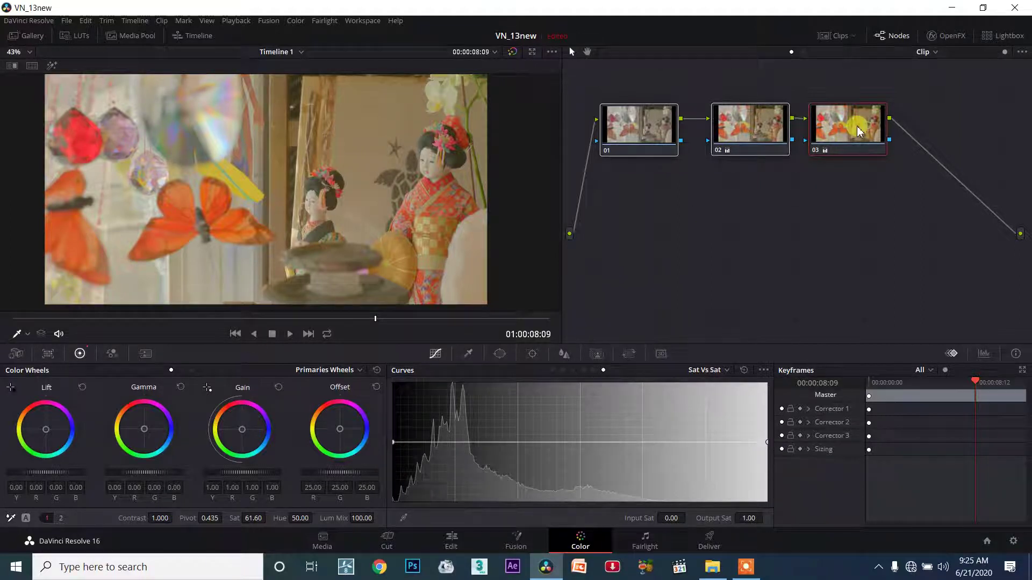
Add serial node 04 after node 03 and move it below the node chain.
scroll(859, 131, down, 1)
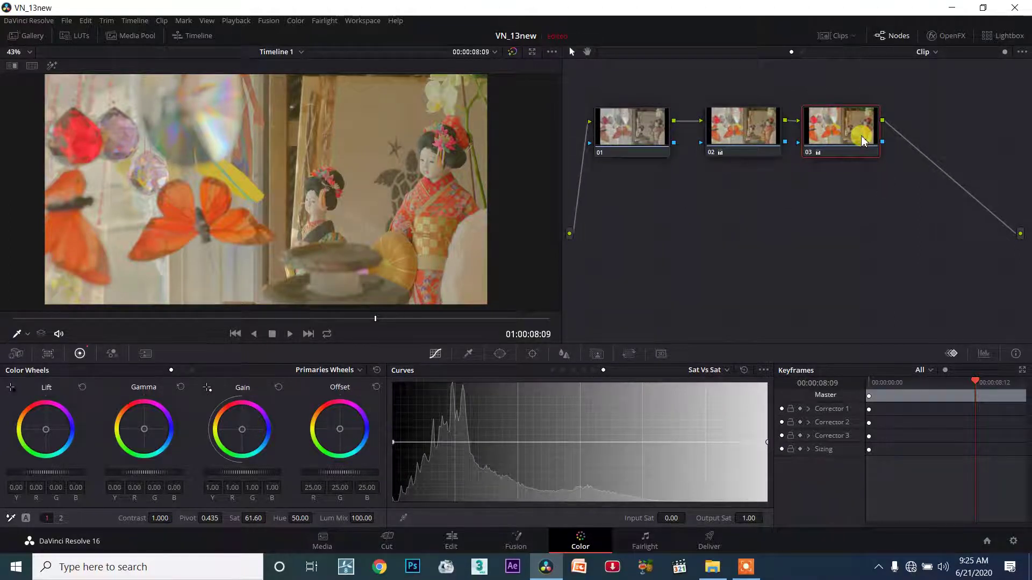
key(alt+s)
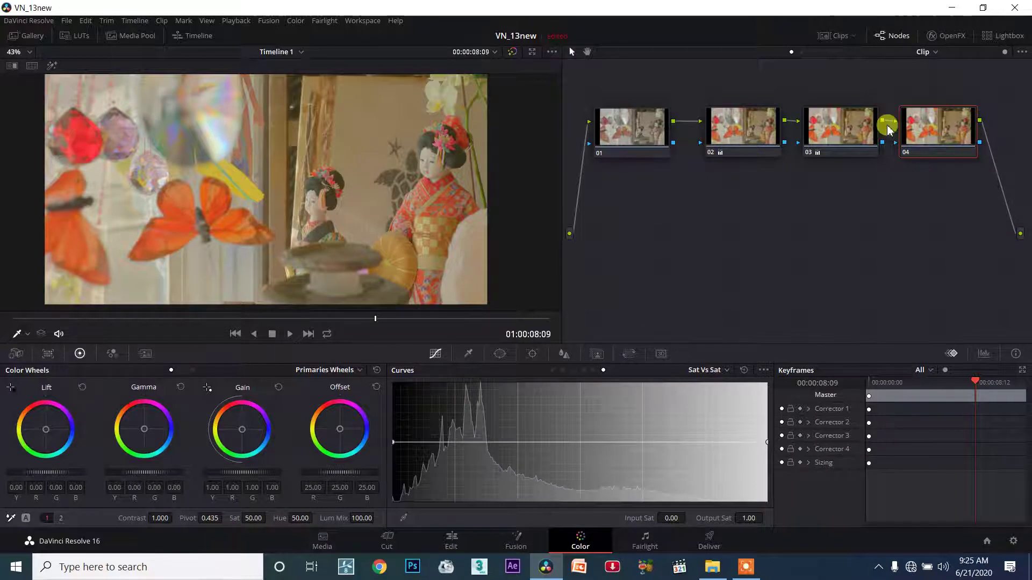
mouse_move(935, 137)
mouse_down()
mouse_move(714, 251)
mouse_move(695, 228)
mouse_up()
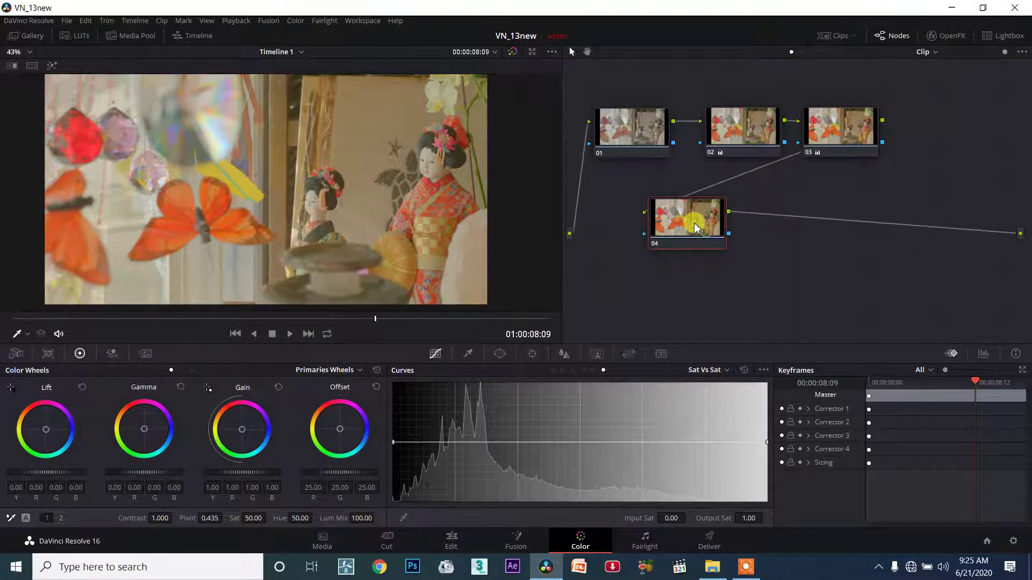
drag(694, 228, 683, 253)
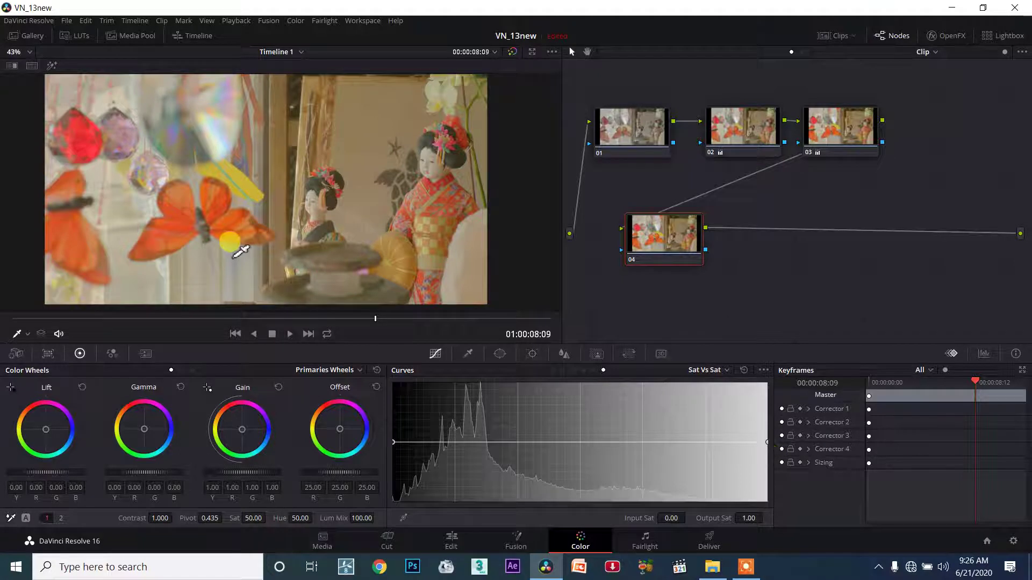
Pull node 04's Sat vs Sat curve down at the high-saturation end, reaching Output Sat 0.61 at Input Sat 0.50.
drag(393, 445, 393, 420)
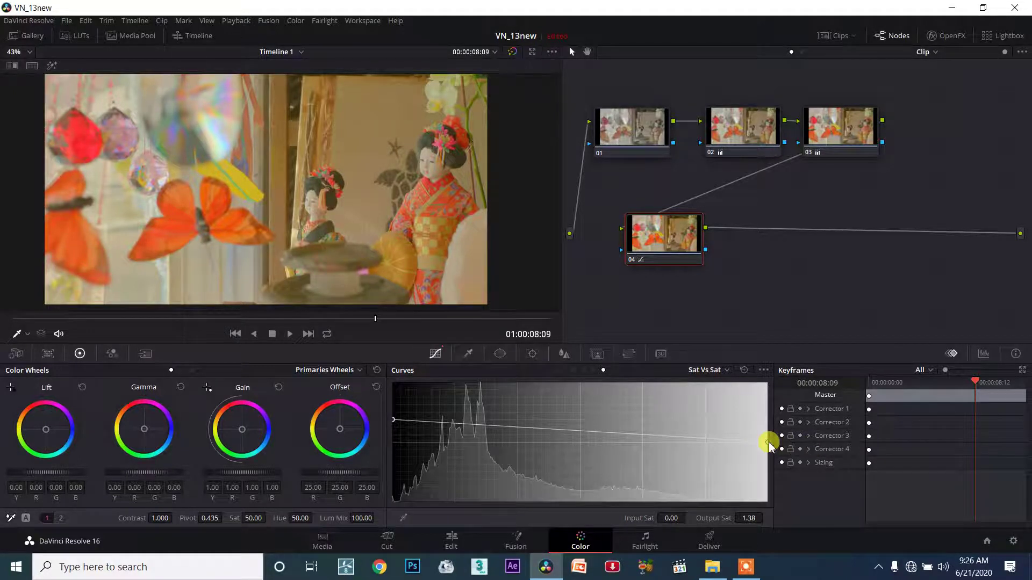
drag(766, 446, 762, 478)
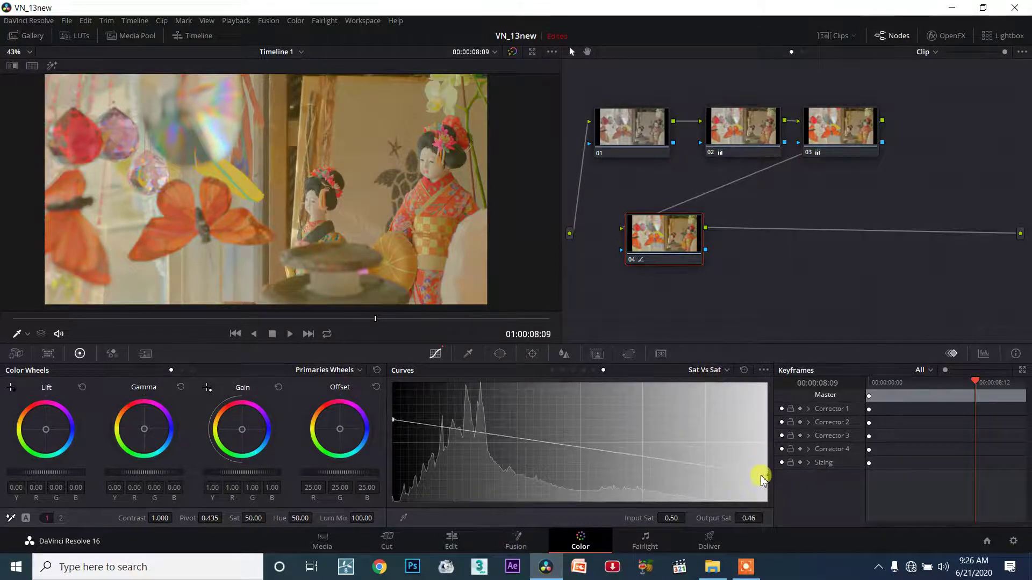
mouse_move(761, 478)
mouse_down()
mouse_move(763, 526)
mouse_move(774, 473)
mouse_up()
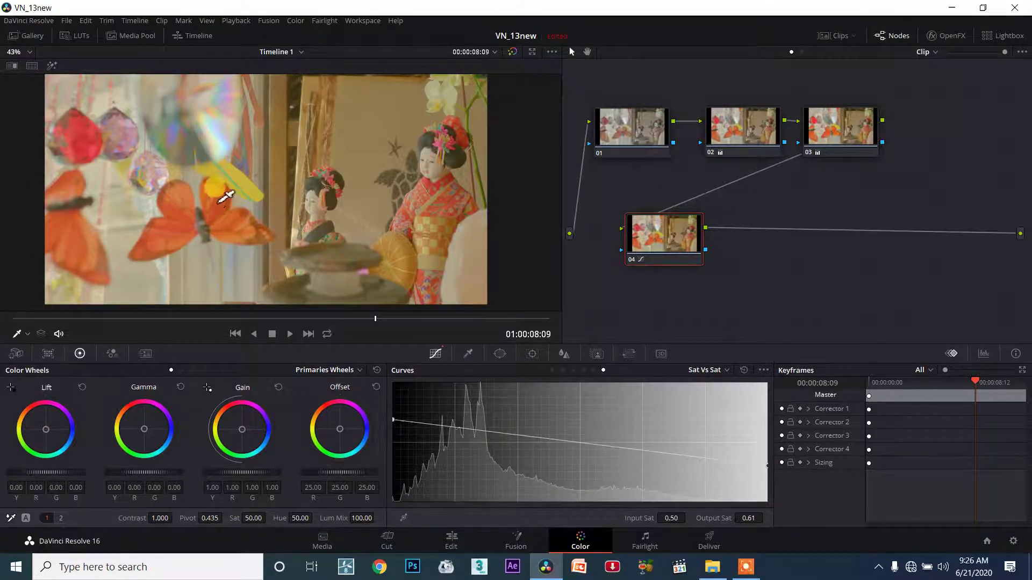
scroll(226, 197, up, 1)
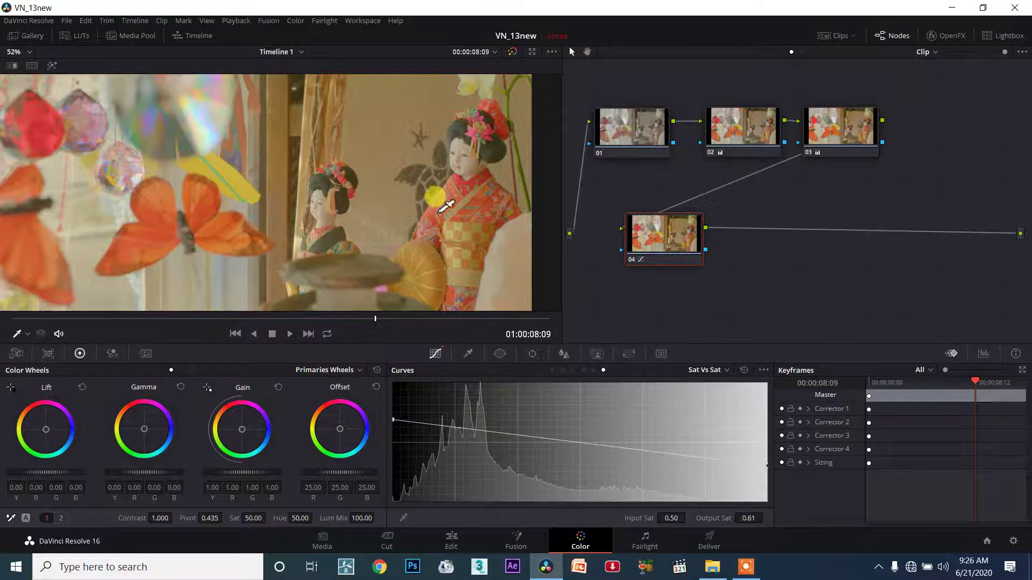
scroll(204, 215, down, 1)
scroll(204, 215, down, 1)
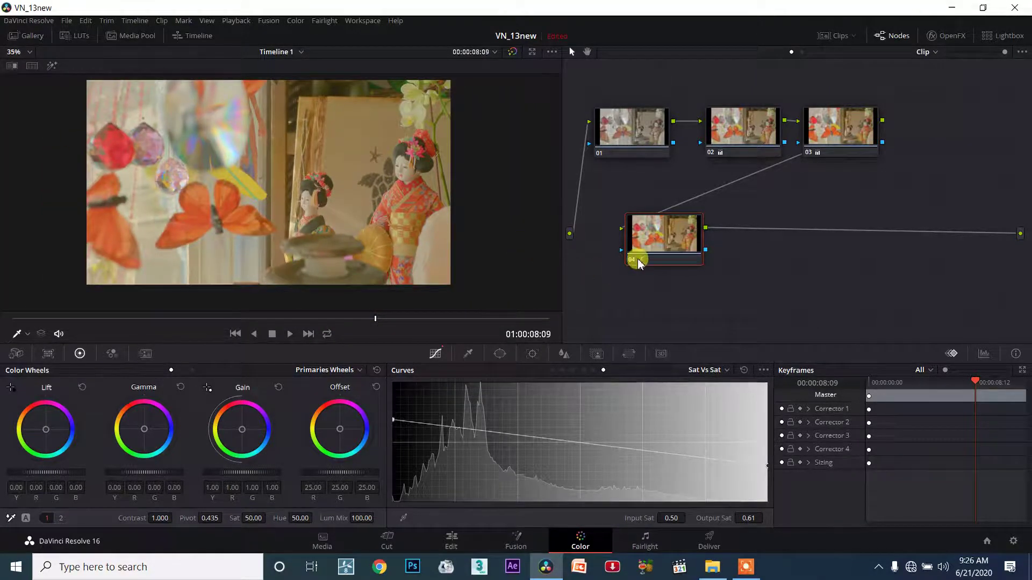
Toggle node 04 off and on to compare the before and after, leaving it enabled.
click(633, 259)
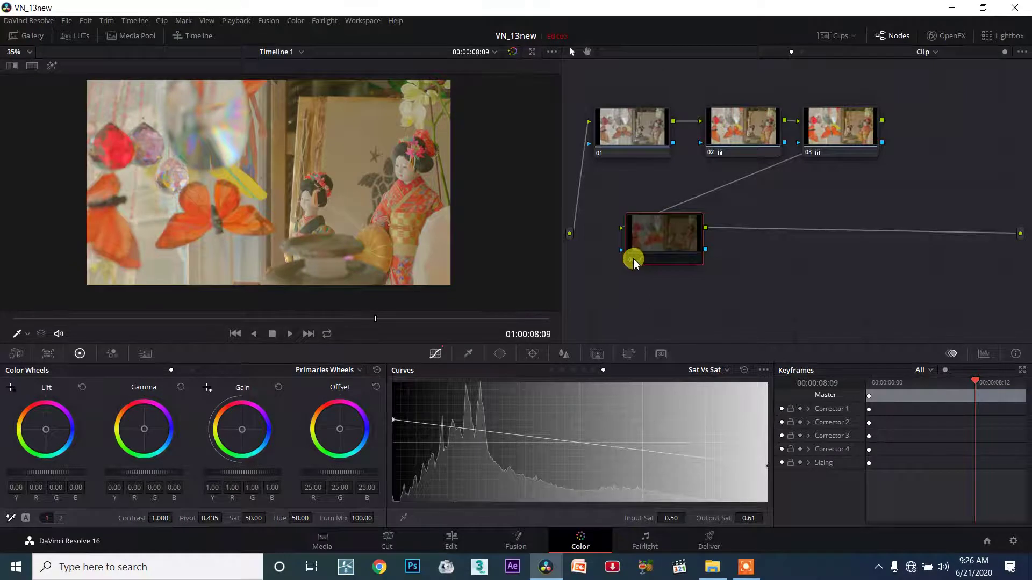
click(633, 259)
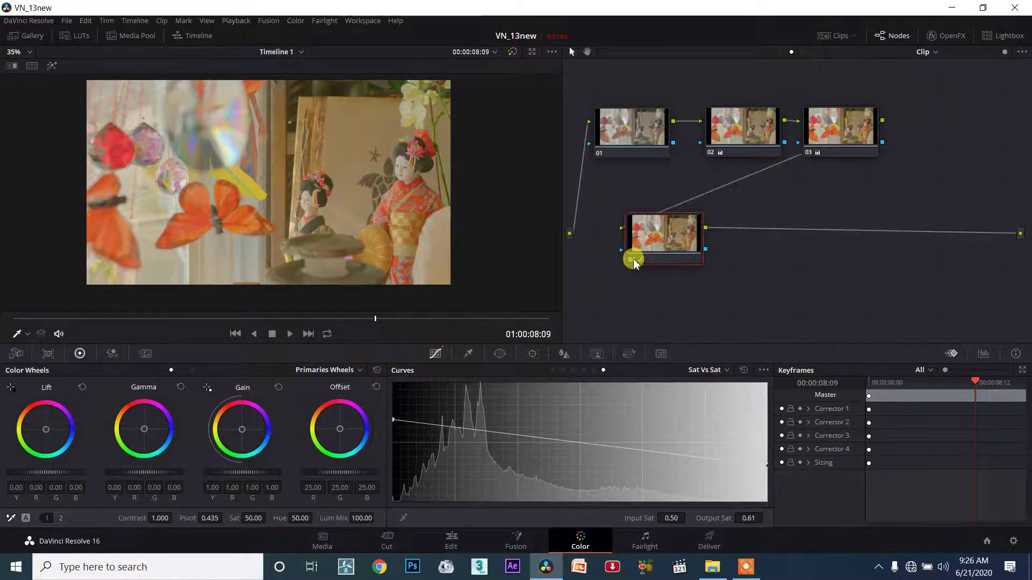
click(633, 259)
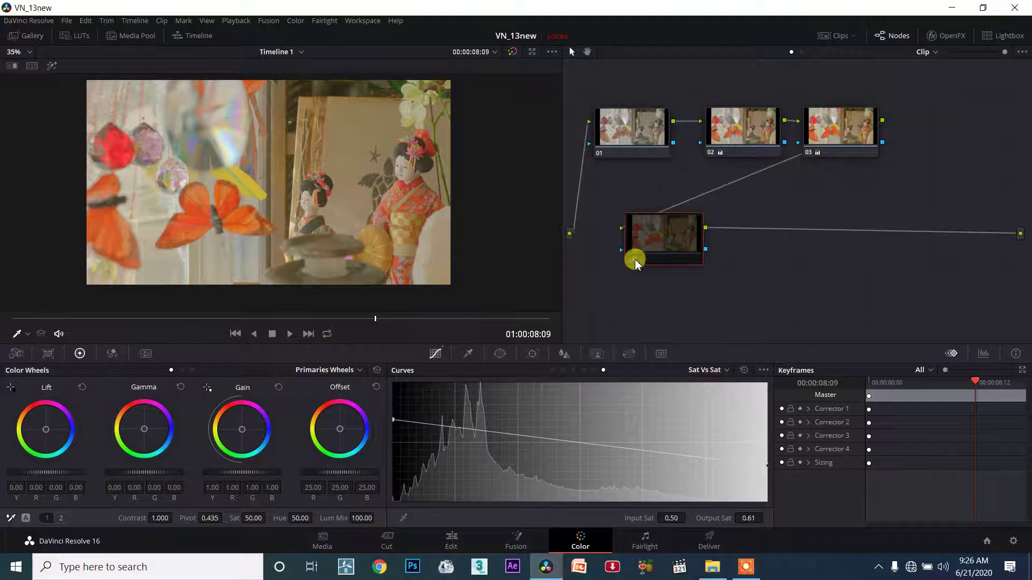
click(635, 259)
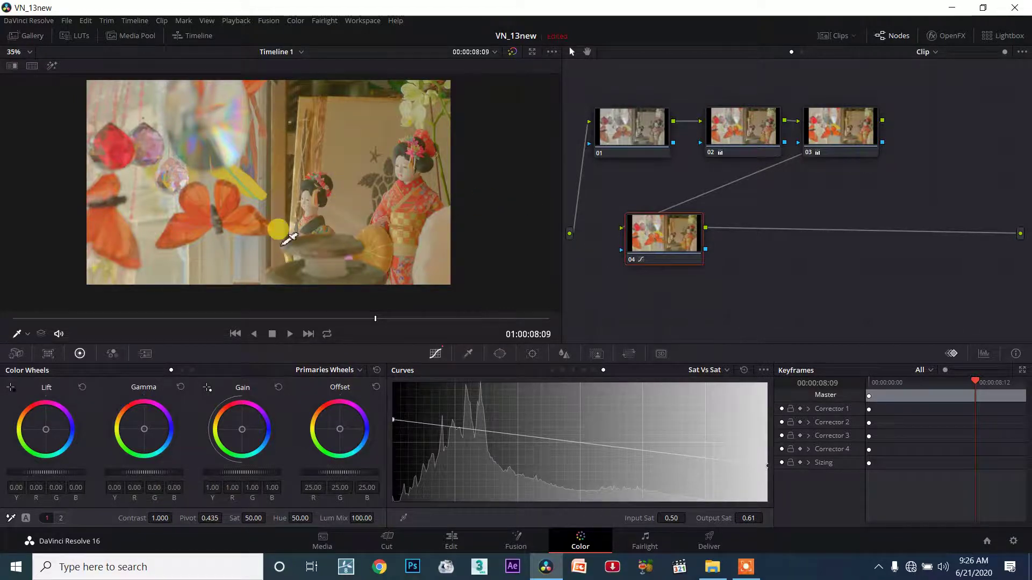
Raise the Sat vs Sat curve's low-saturation end to Output Sat 0.56 at Input Sat 0.50.
scroll(277, 224, down, 3)
scroll(263, 215, up, 3)
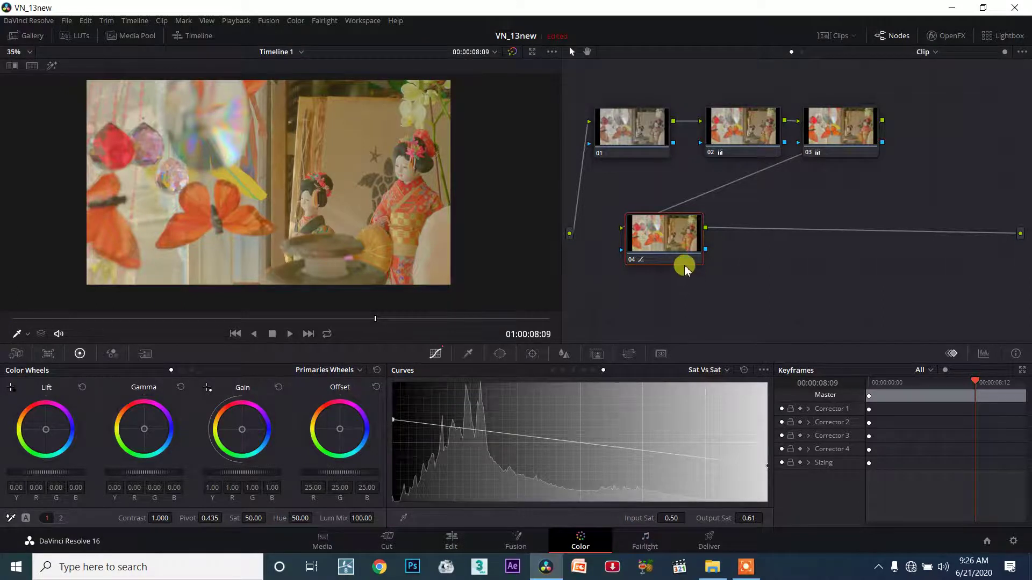
drag(395, 423, 395, 415)
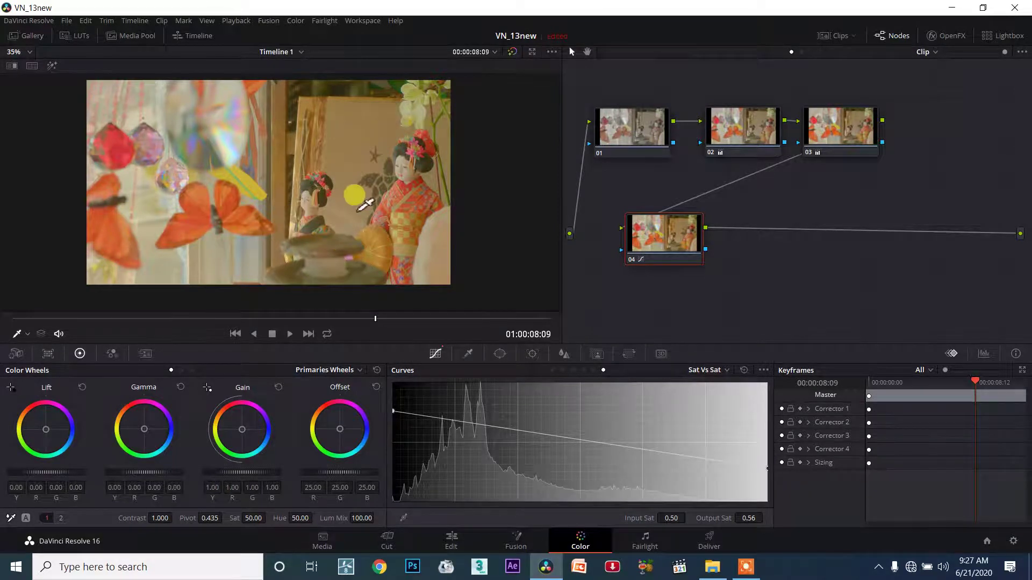
drag(667, 240, 661, 246)
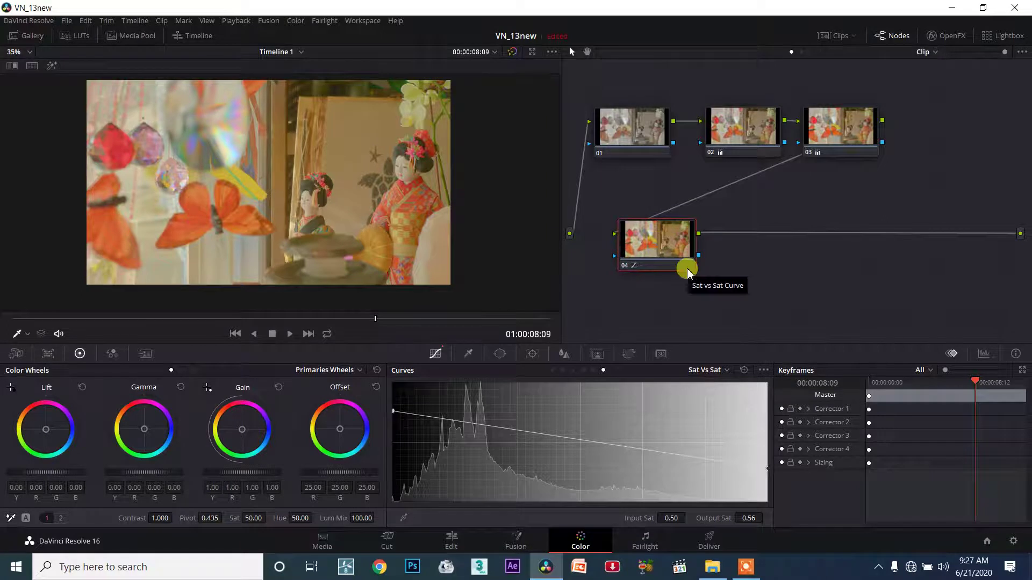
Add serial node 05 after node 04 and lower its saturation to 44.00.
key(alt+s)
drag(740, 252, 776, 257)
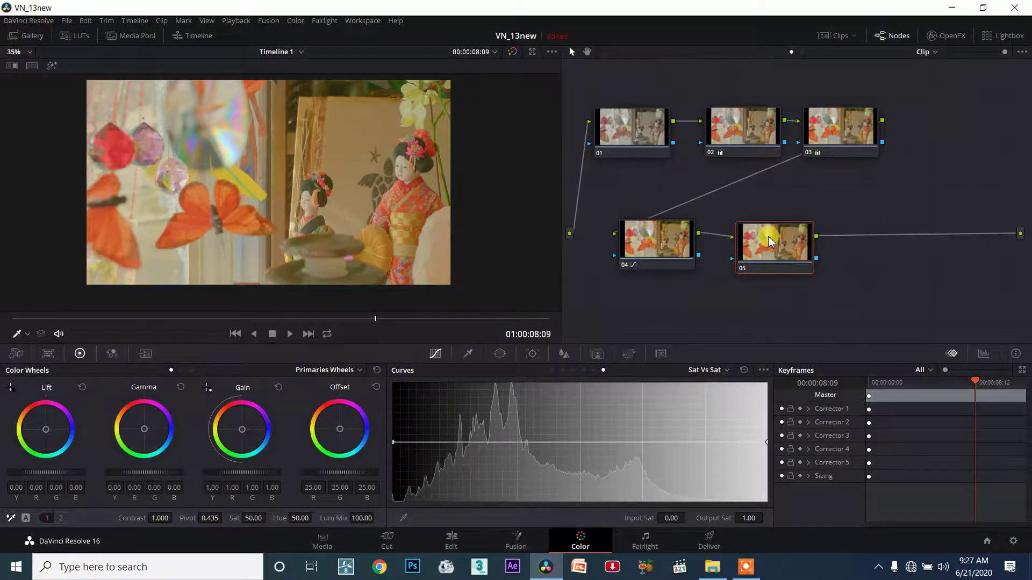
drag(256, 525, 285, 525)
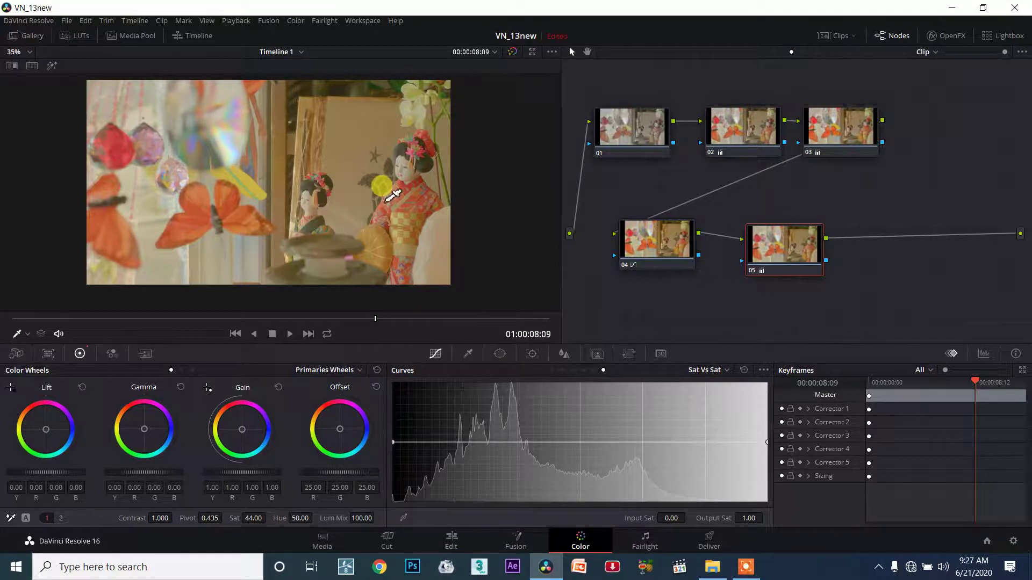
drag(679, 255, 620, 257)
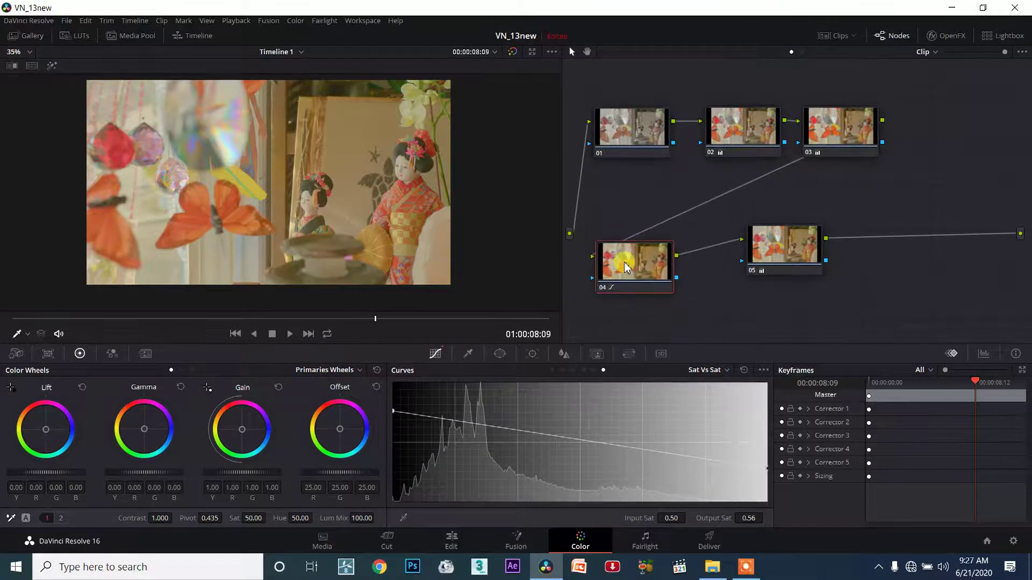
Replace the keyframes list with the Waveform scope, leaving the curve mode unchanged.
click(723, 375)
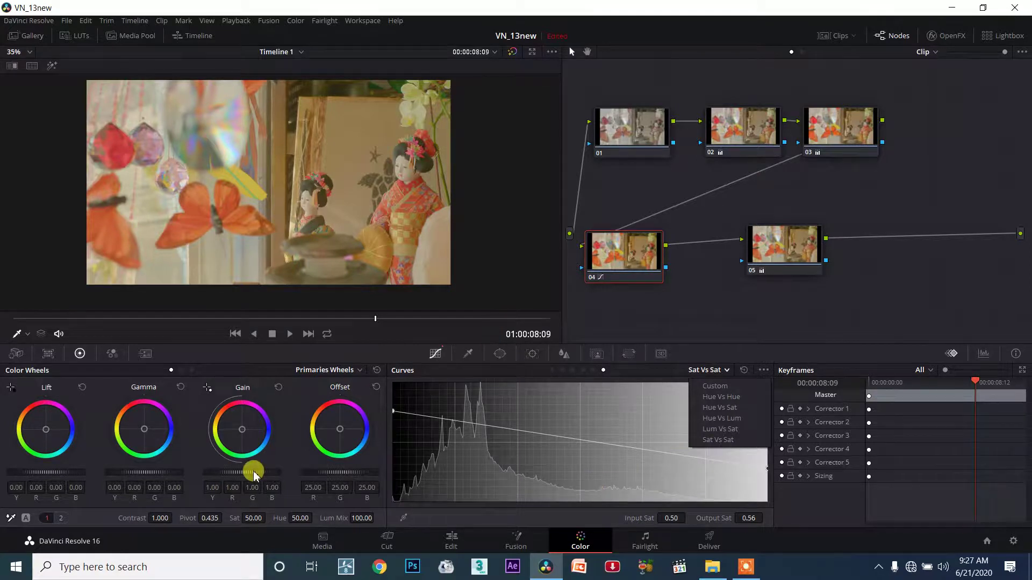
click(982, 353)
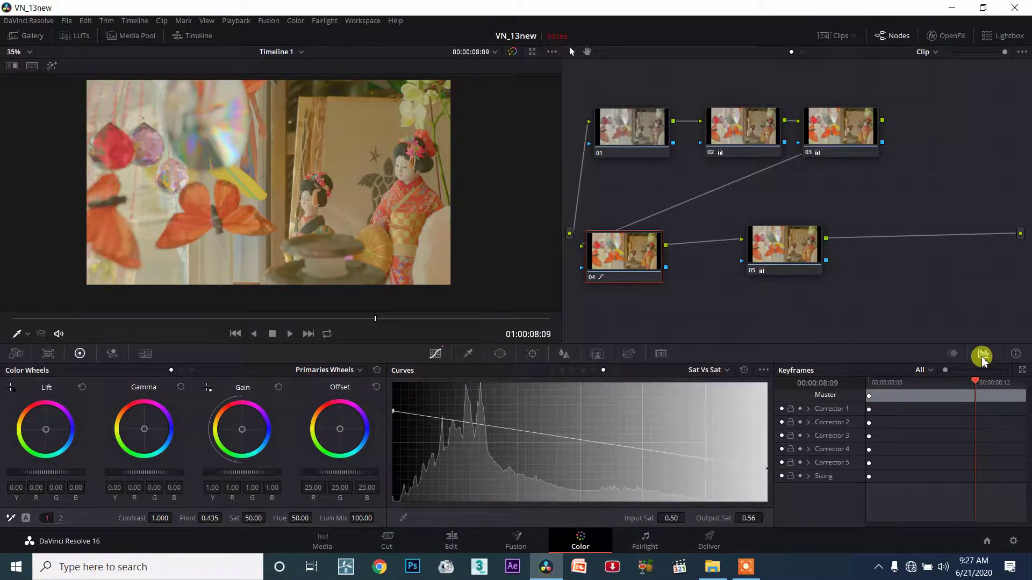
click(982, 354)
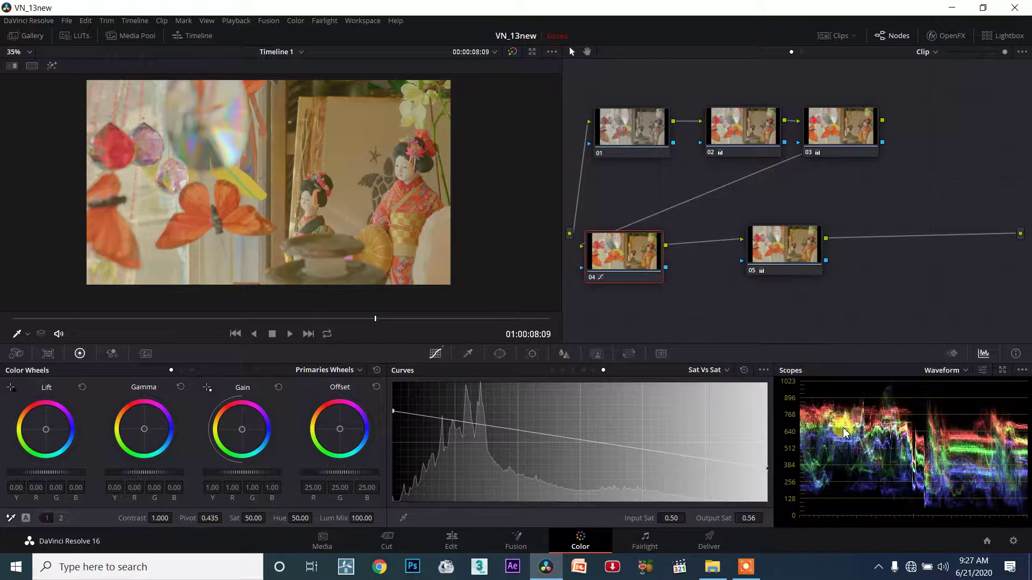